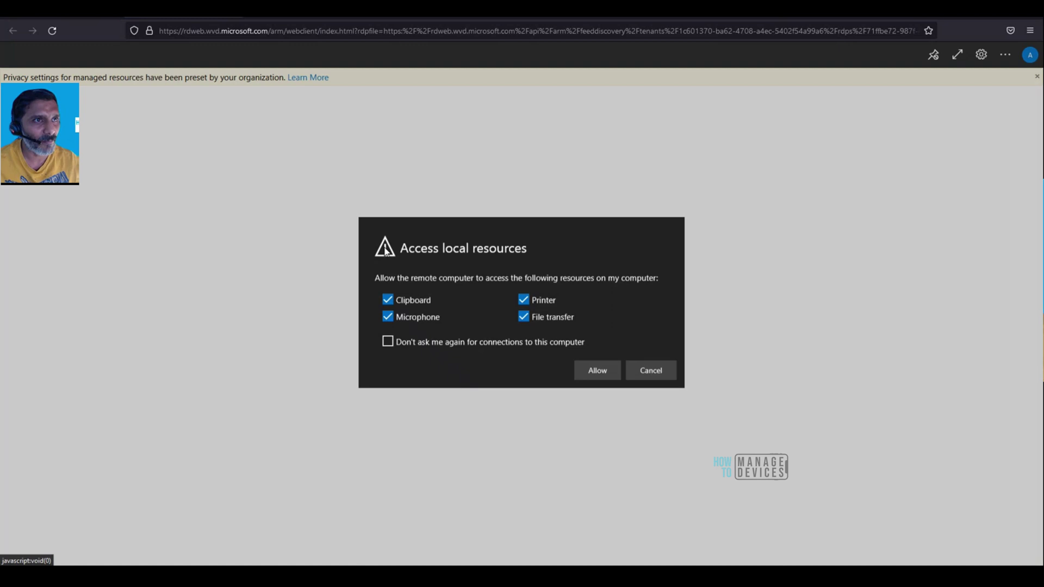
Step: Connect to CloudPC_Standard, allowing local resources and signing in, then minimize the Services window
click(606, 375)
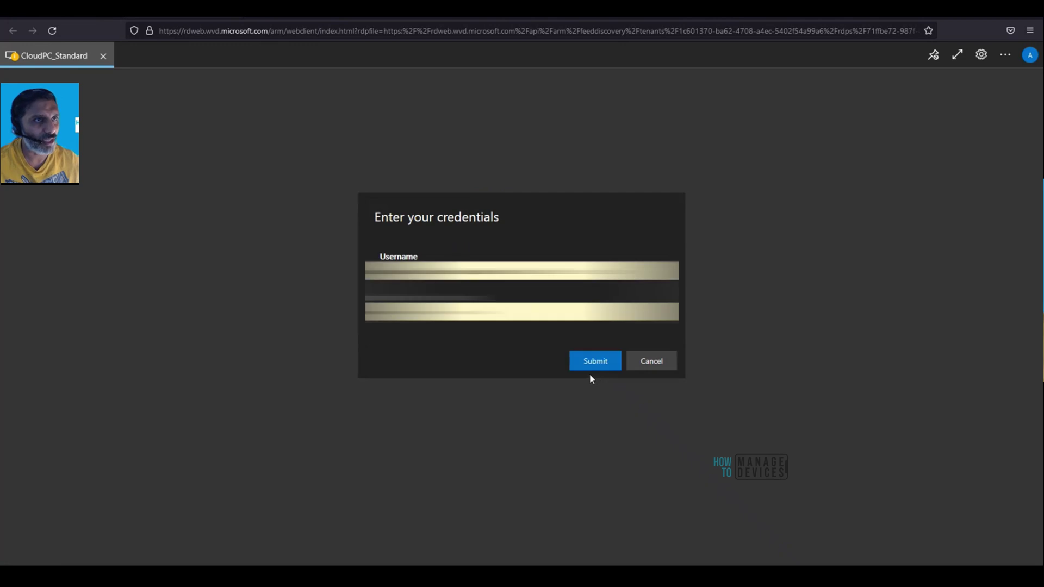
click(597, 364)
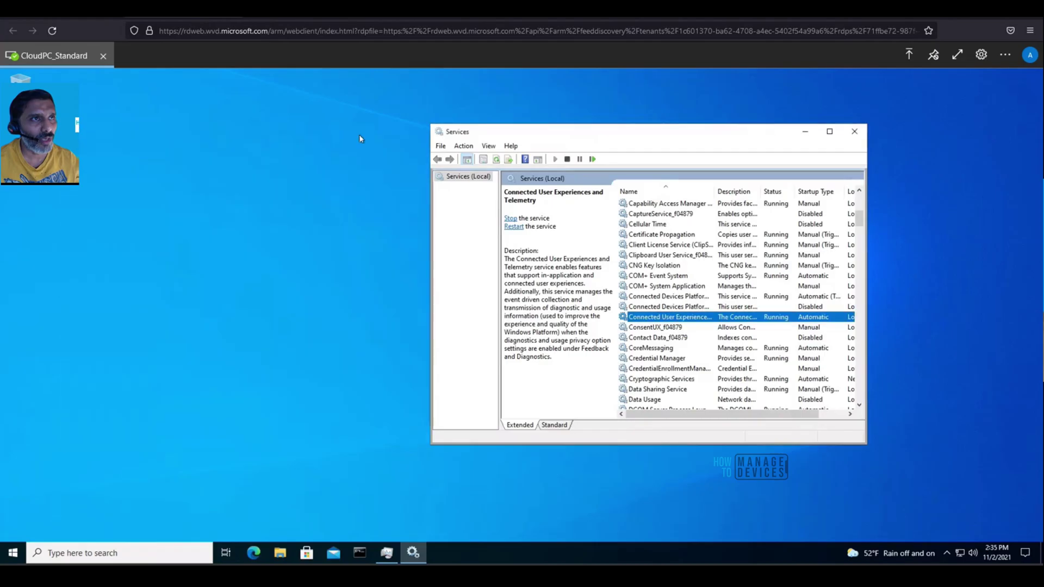
click(807, 134)
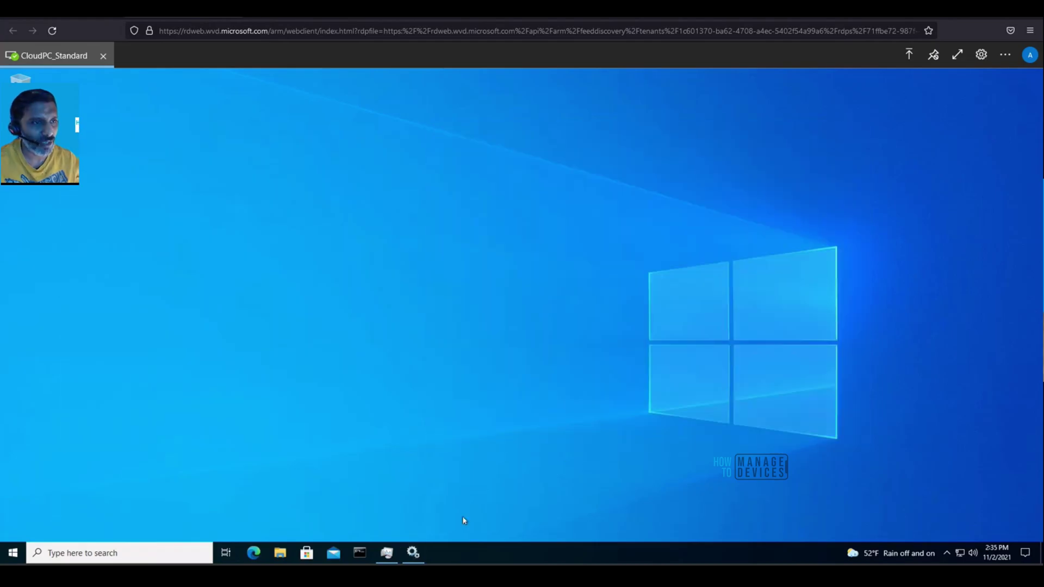
click(360, 552)
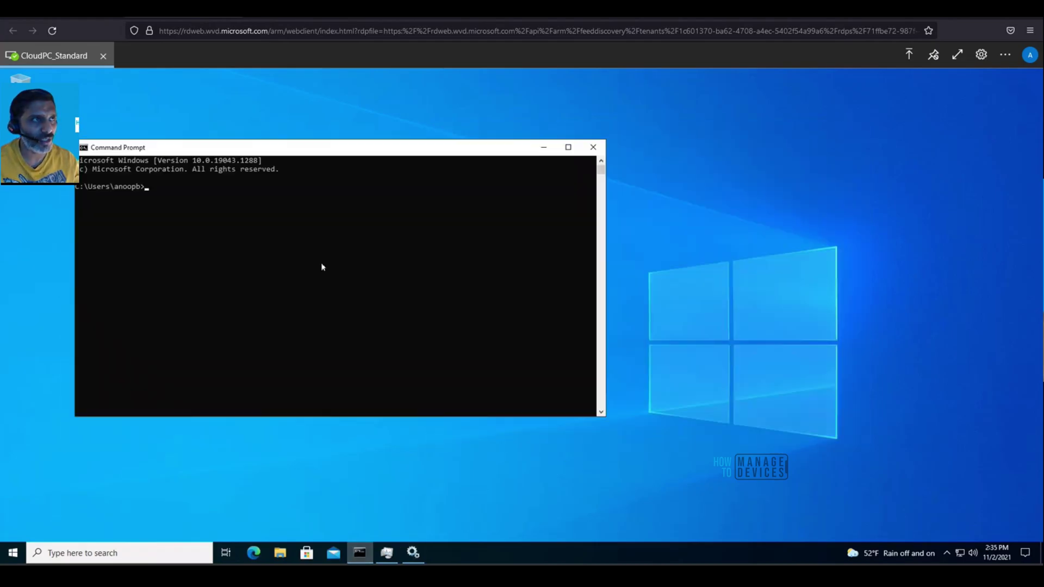
text(hostname)
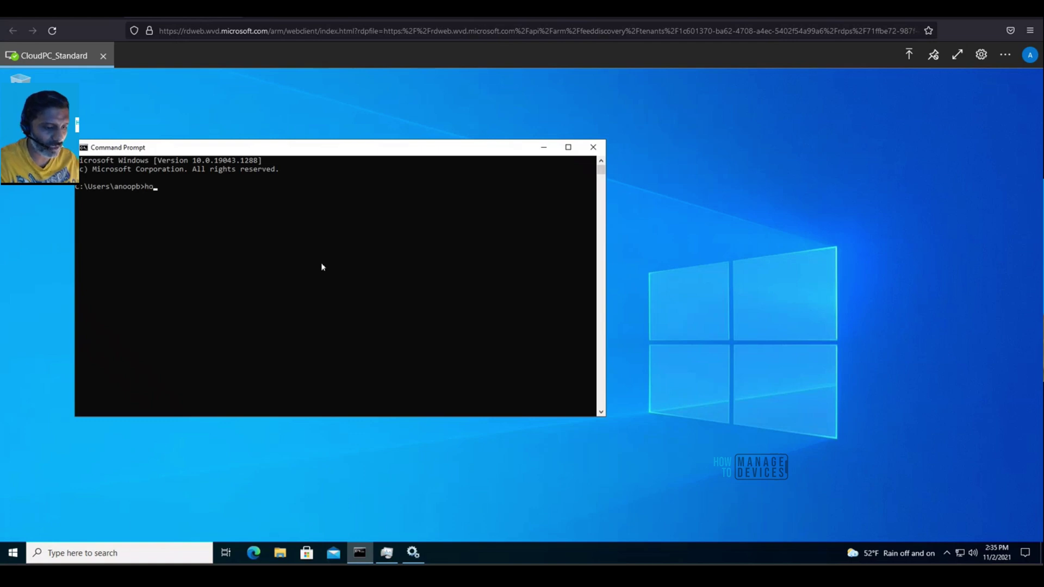
key(Return)
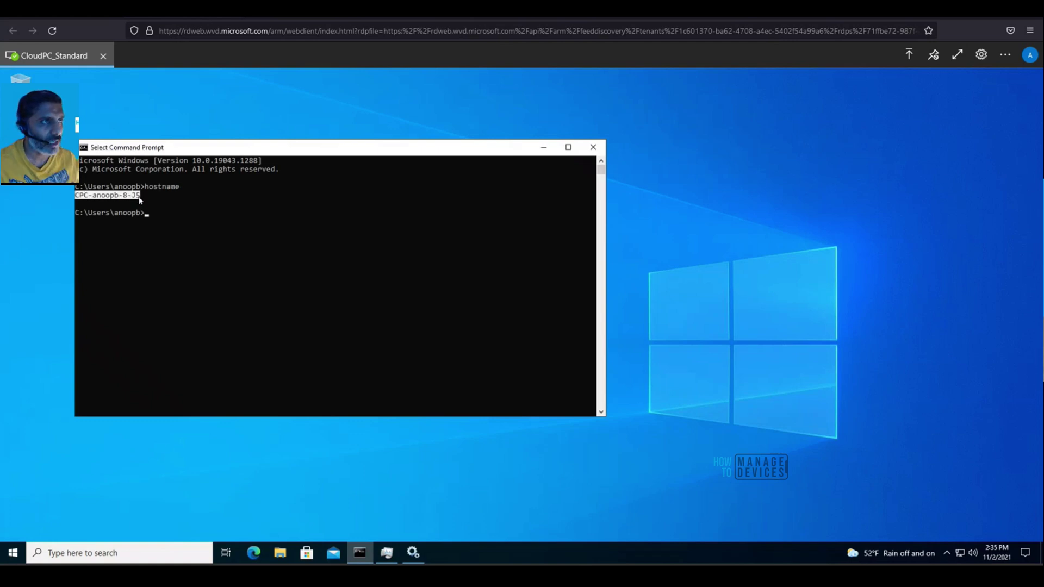
drag(75, 194, 140, 194)
click(138, 194)
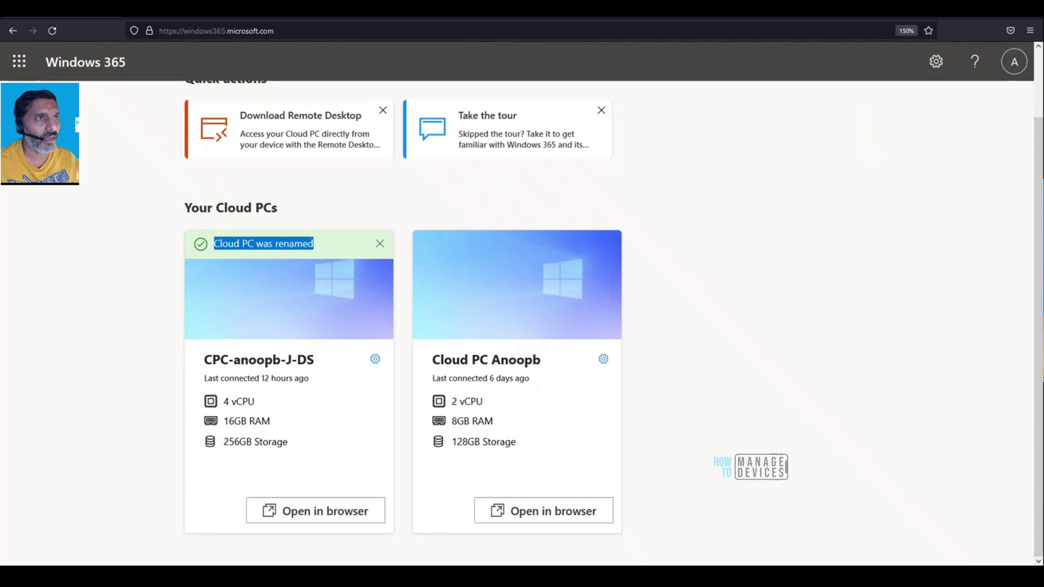
Step: Choose Rename from the gear menu on the Cloud PC Anoopb card
click(603, 361)
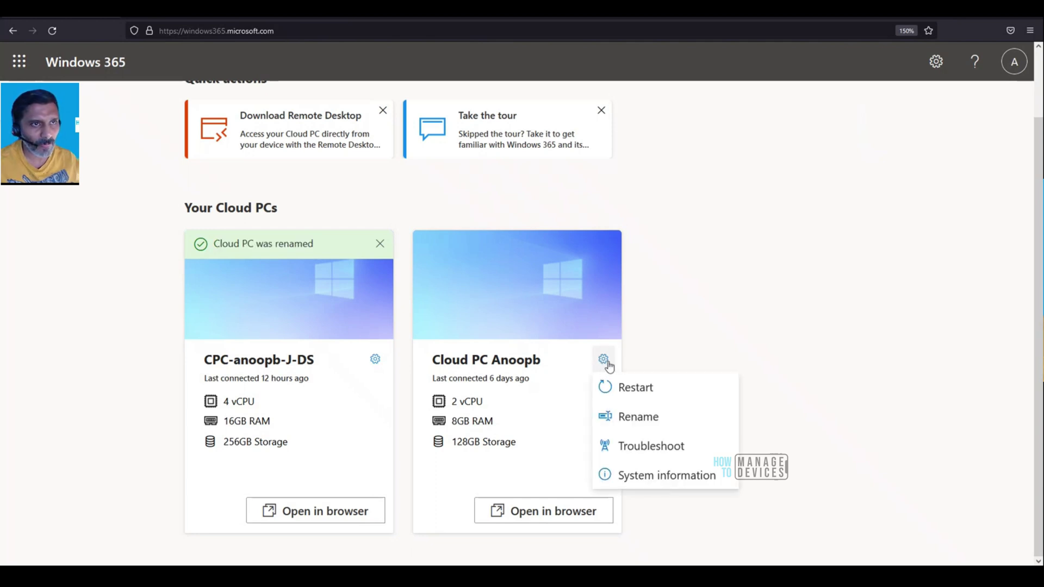
click(635, 417)
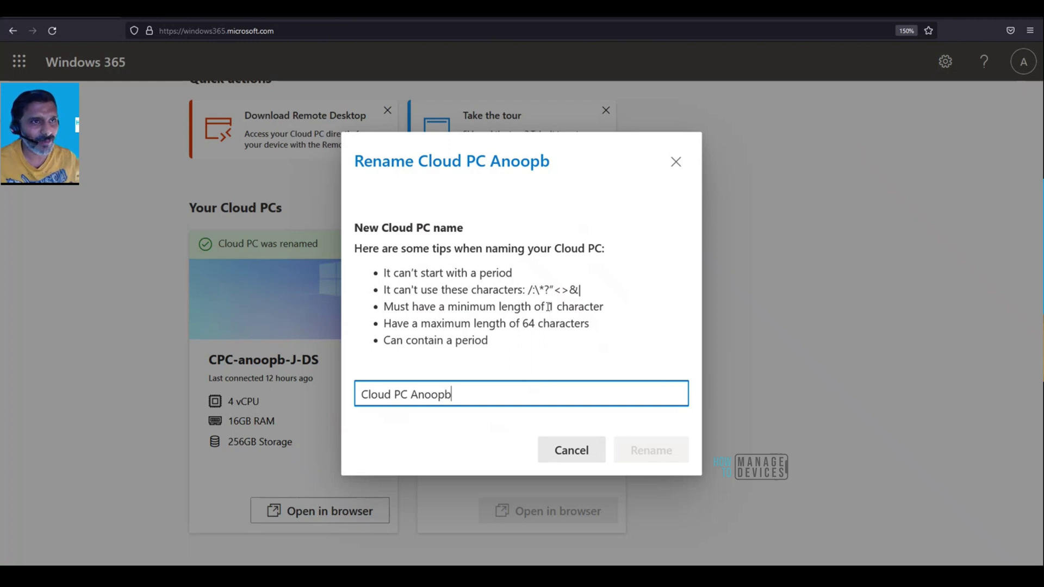
Step: Check the 1–64 character and periods-allowed rules, then paste CPC-anoopb-8-J5 as the new name
drag(548, 307, 612, 309)
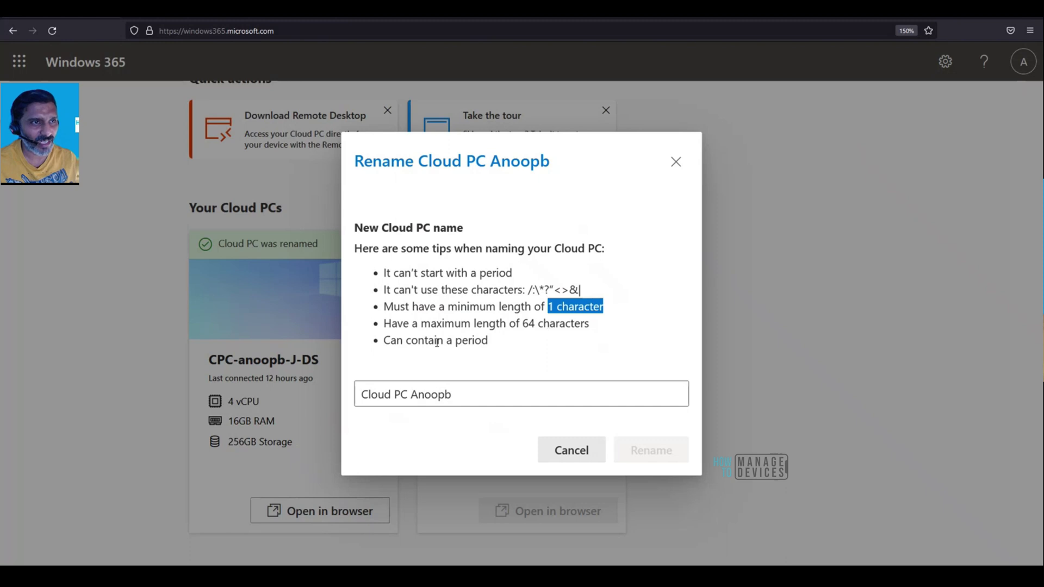
drag(521, 323, 542, 324)
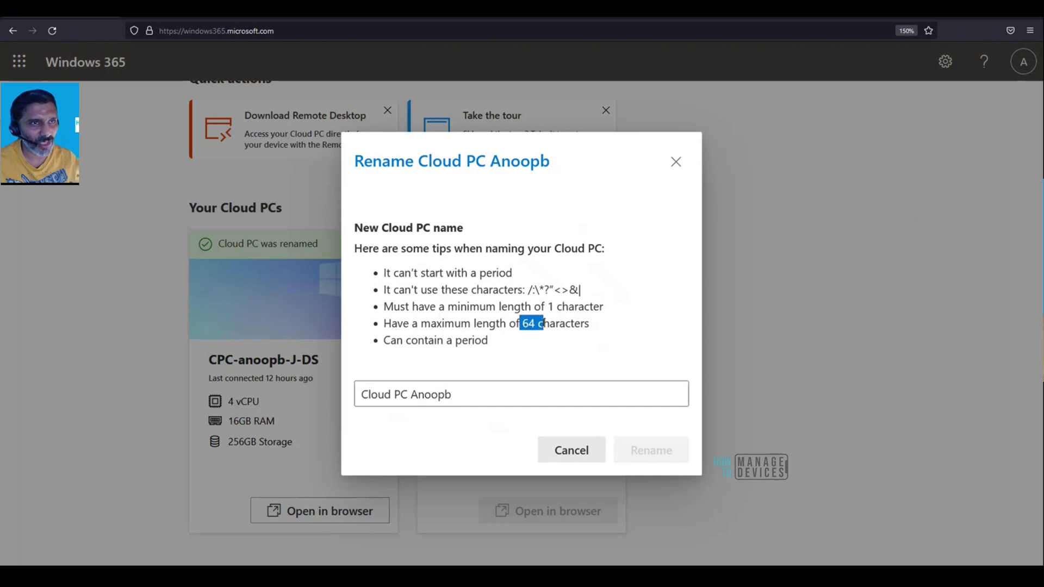
drag(385, 341, 308, 391)
click(492, 392)
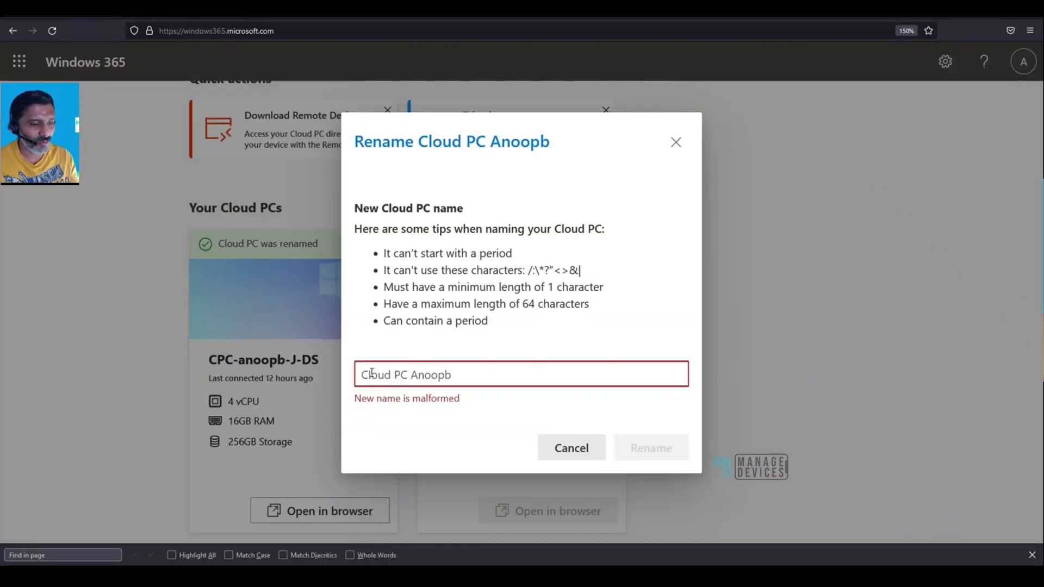
text(CPC-anoopb-8-J5)
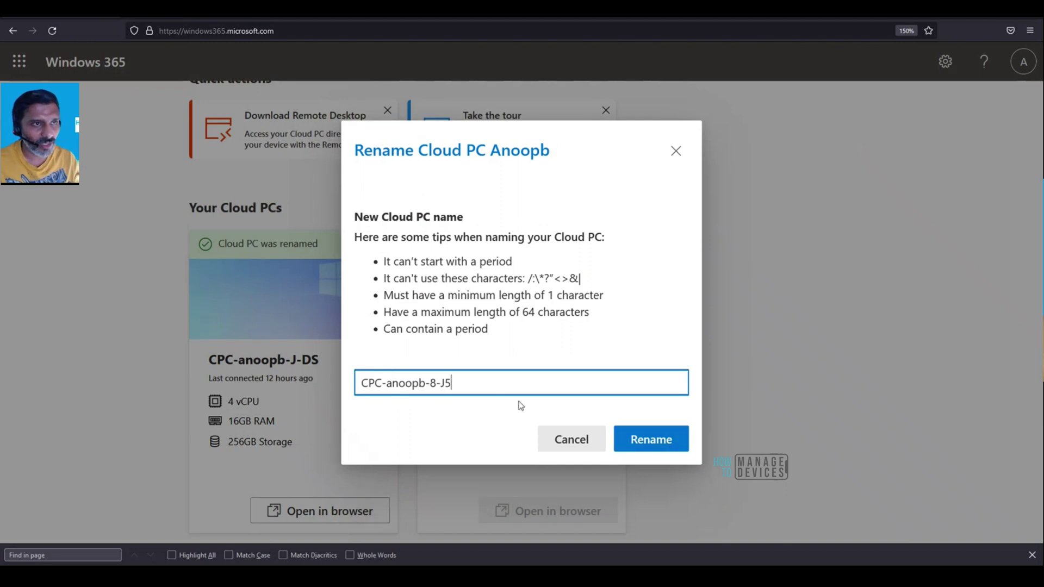
Step: Confirm the rename to CPC-anoopb-8-J5, then highlight the enterprise hostname CPC-anoopb-J-DS in Command Prompt
click(635, 447)
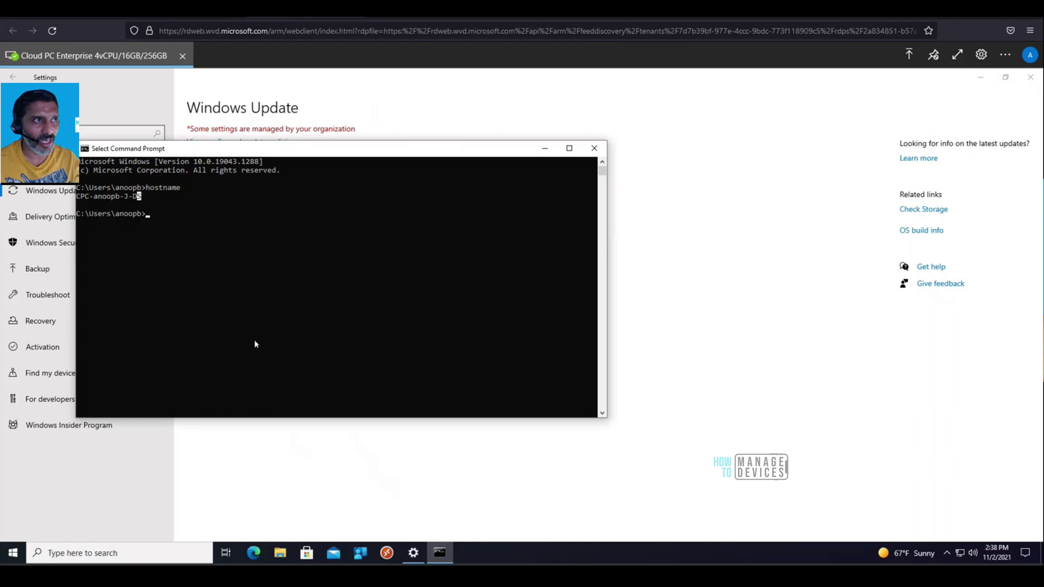
drag(77, 196, 139, 200)
drag(197, 151, 303, 142)
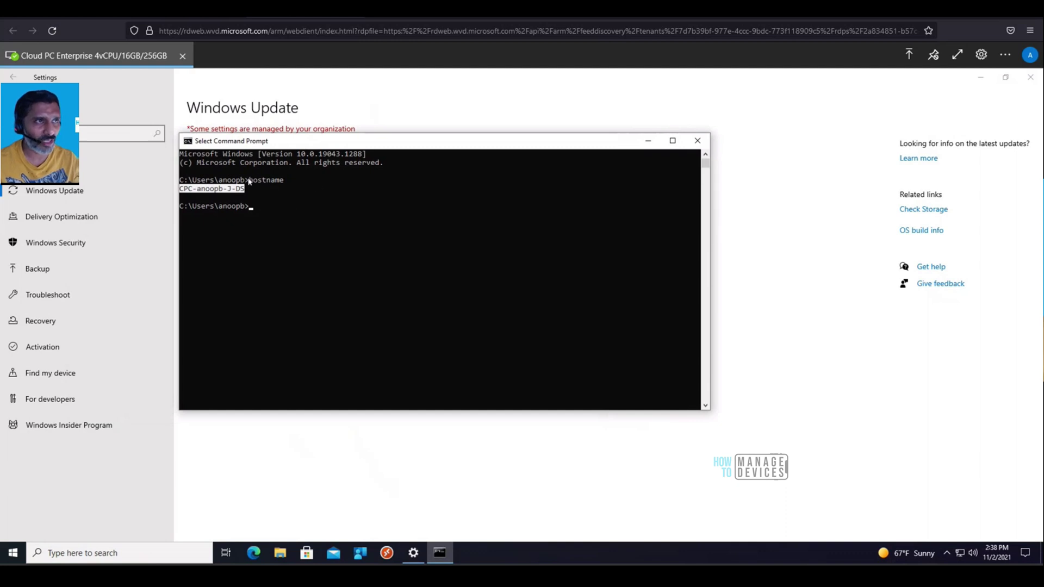
drag(249, 181, 286, 181)
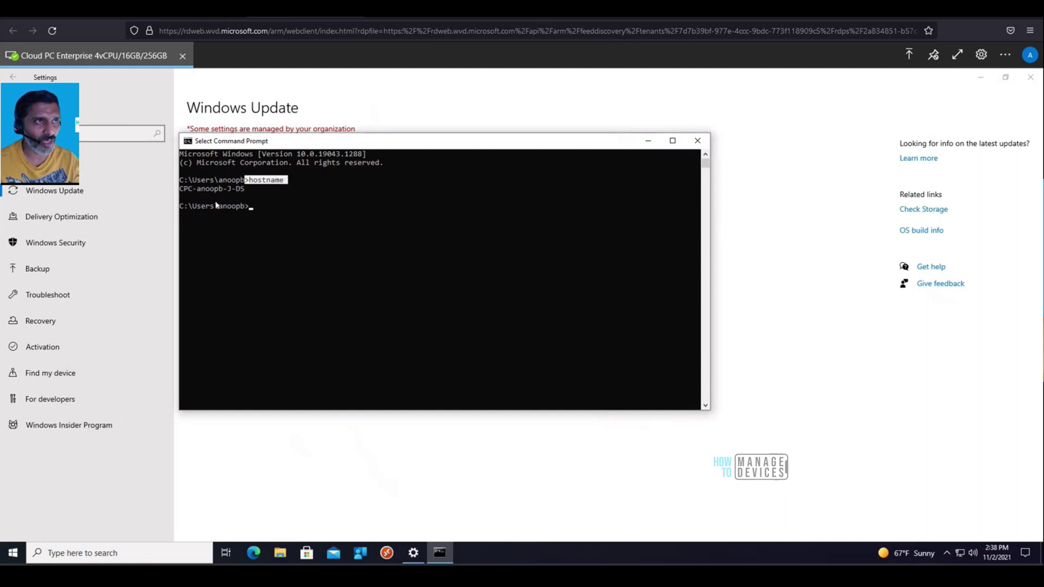
click(186, 188)
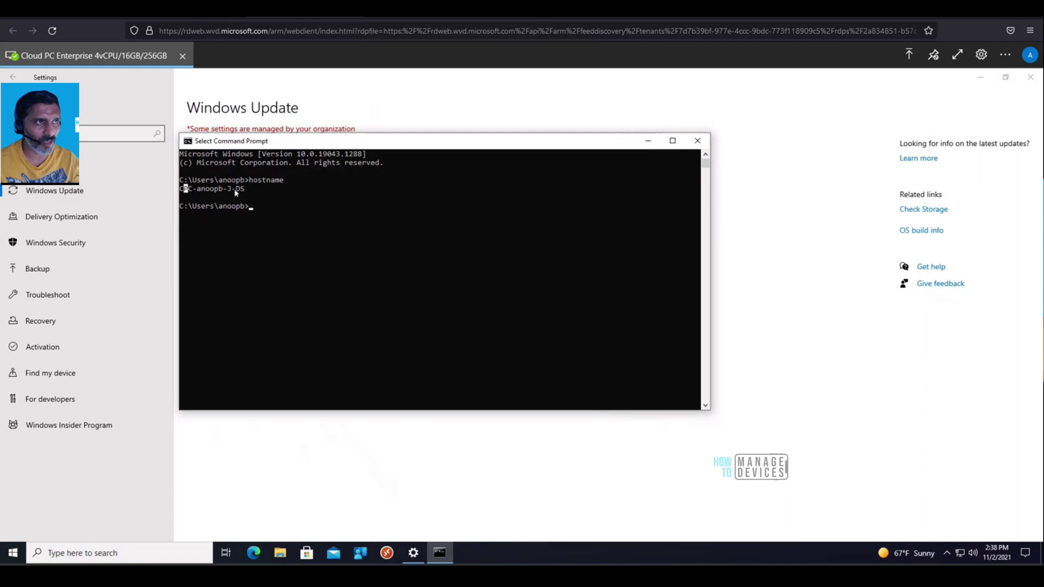
key(shift+Right)
key(shift+Right)
key(shift+Right)
key(shift+Right)
key(shift+Right)
key(shift+Right)
key(shift+Right)
key(shift+Right)
key(shift+Right)
key(shift+Right)
key(shift+Right)
key(shift+Right)
key(shift+Right)
click(69, 20)
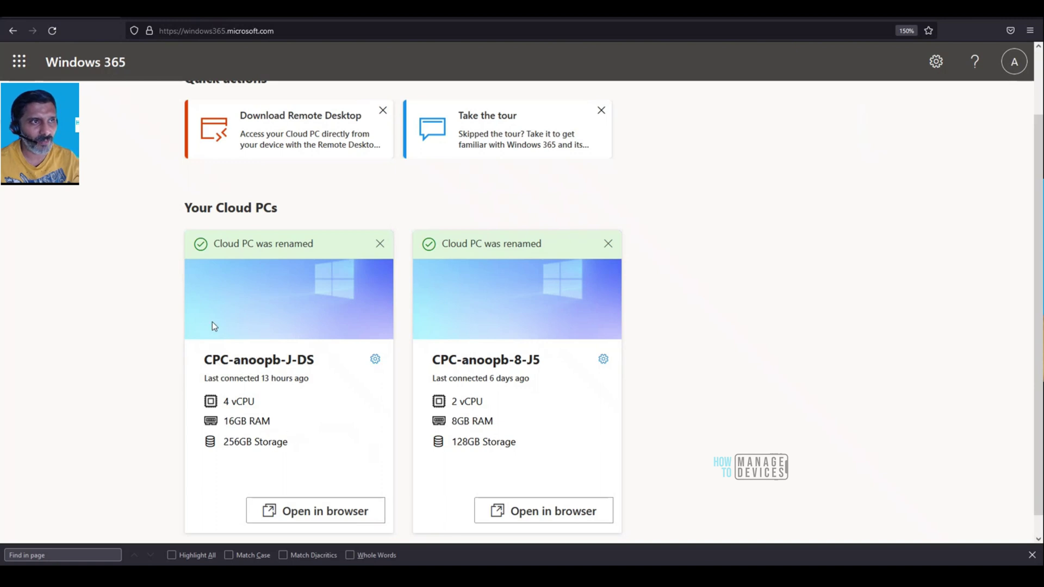
Step: Look over the CPC-anoopb-J-DS card's CPU and 16GB RAM details, then close the find bar
drag(211, 376, 330, 396)
click(202, 363)
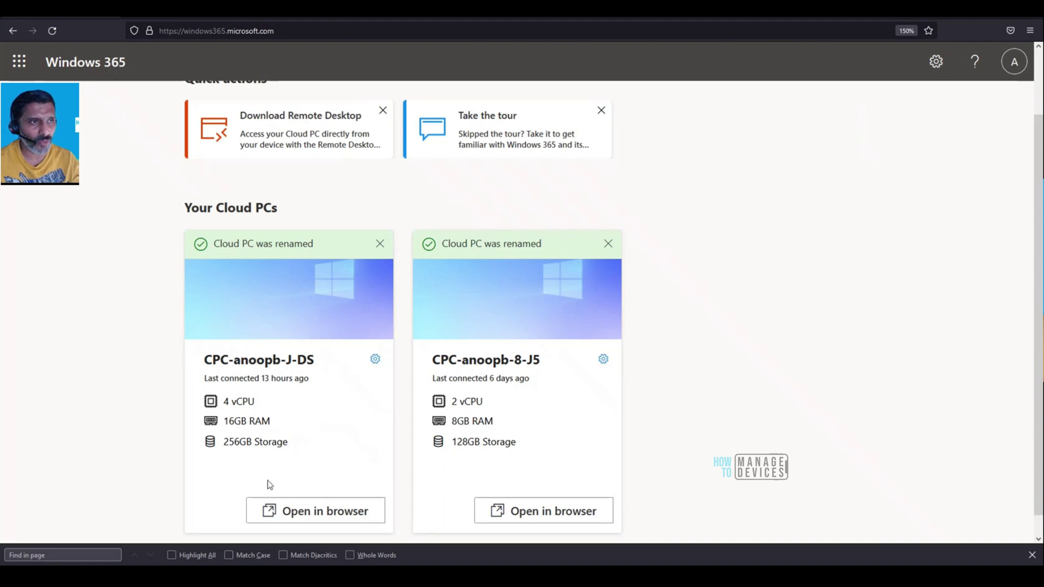
triple_click(247, 420)
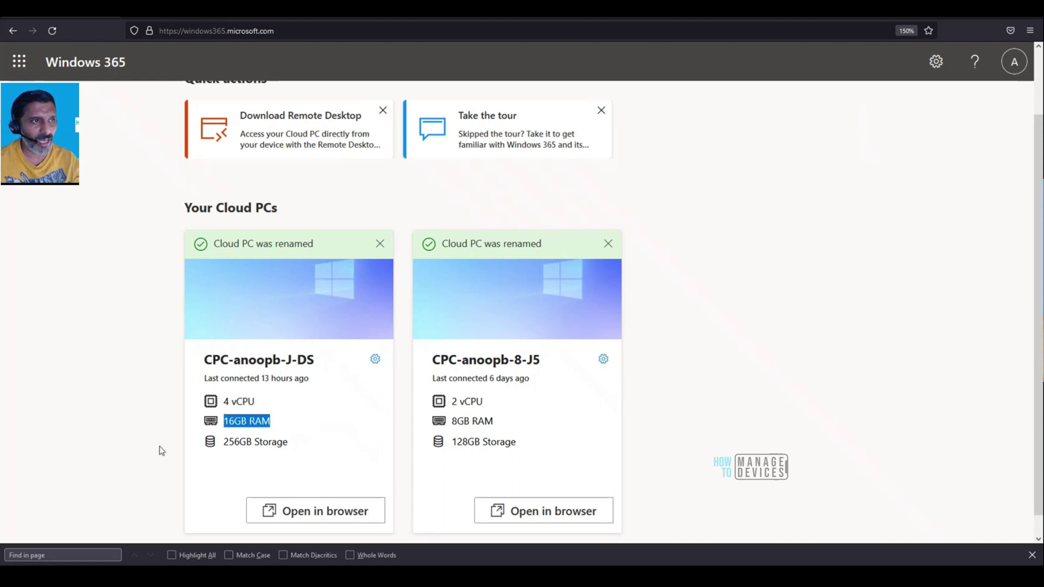
click(161, 450)
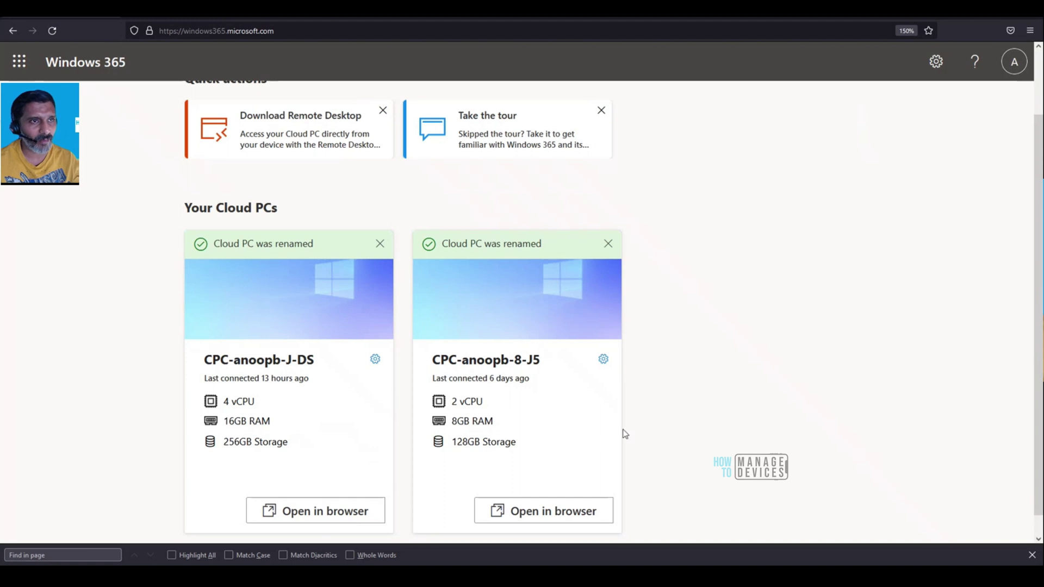
click(1031, 554)
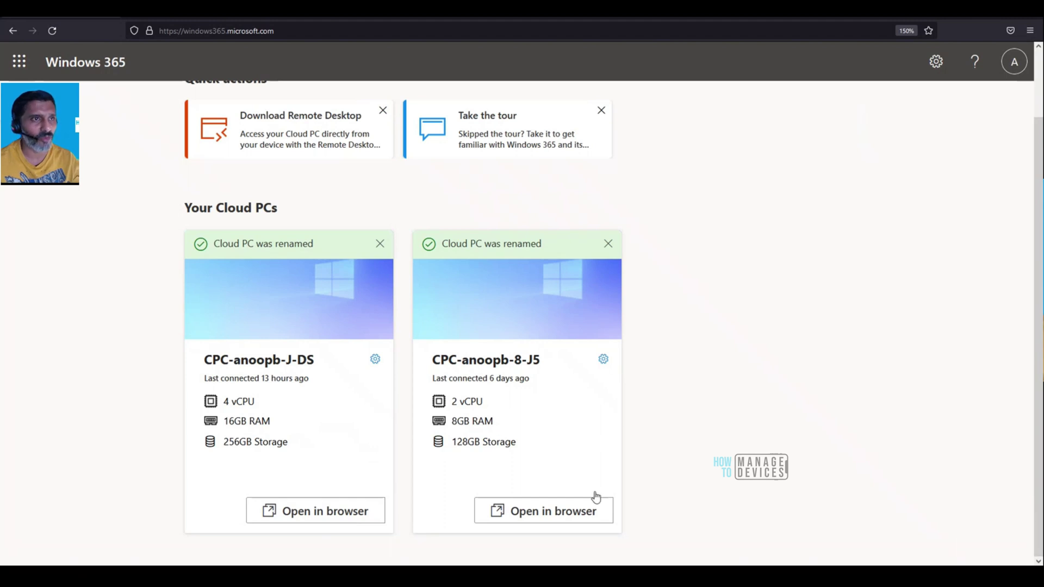